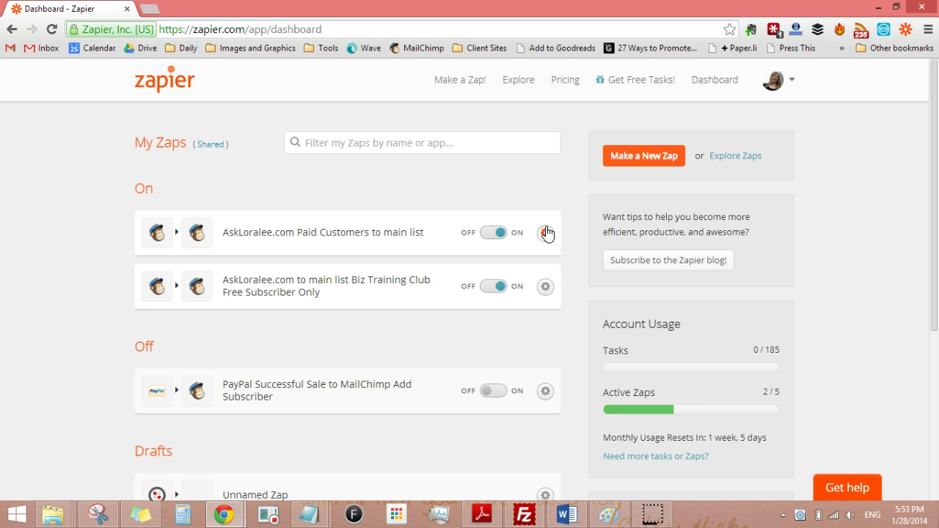
# Step: Start a new zap with MailChimp as the trigger app
pyautogui.click(644, 156)
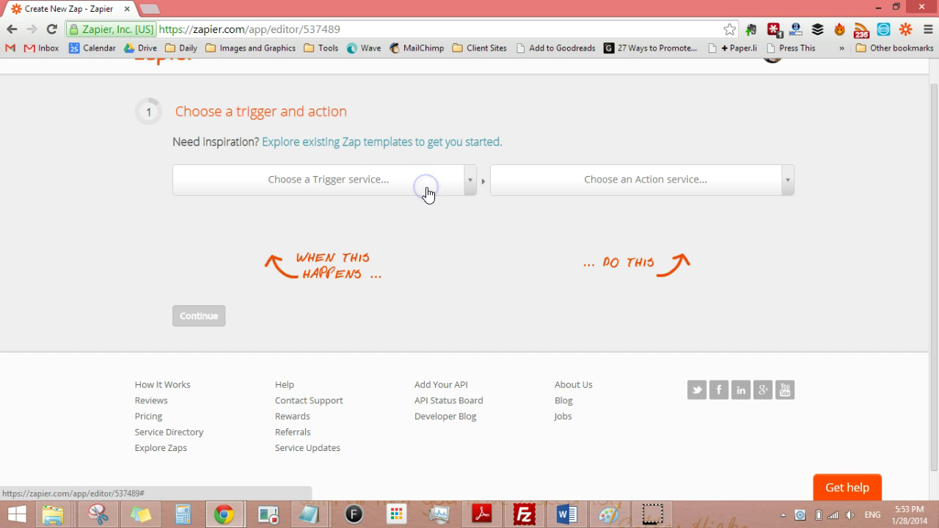
pyautogui.click(429, 194)
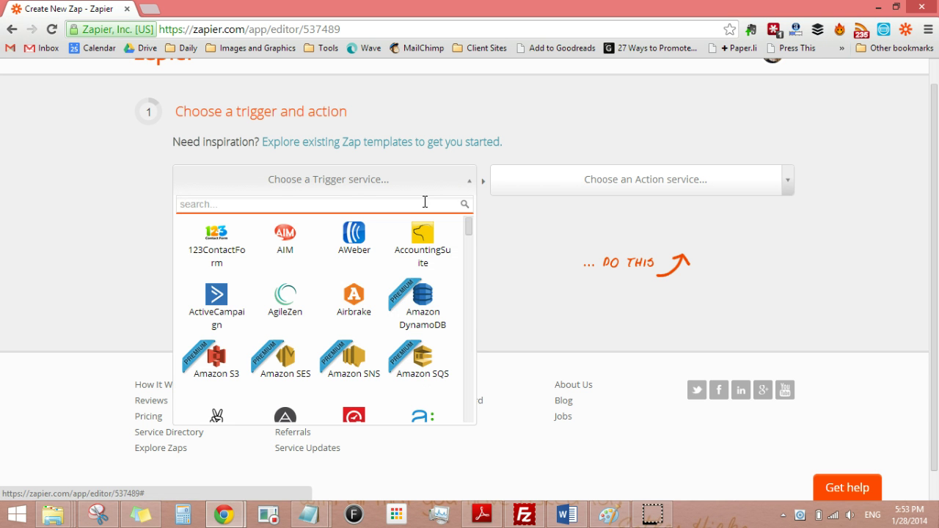
pyautogui.write('m')
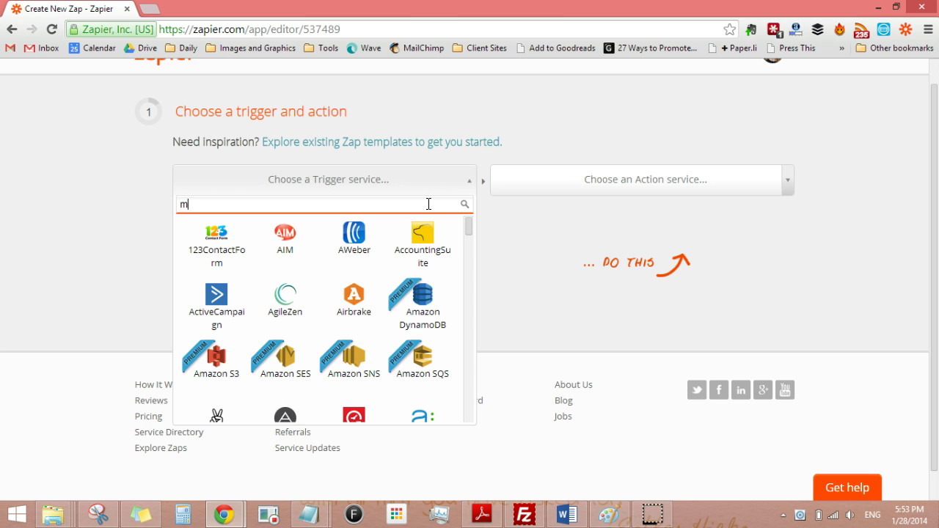
pyautogui.write('ailchimp')
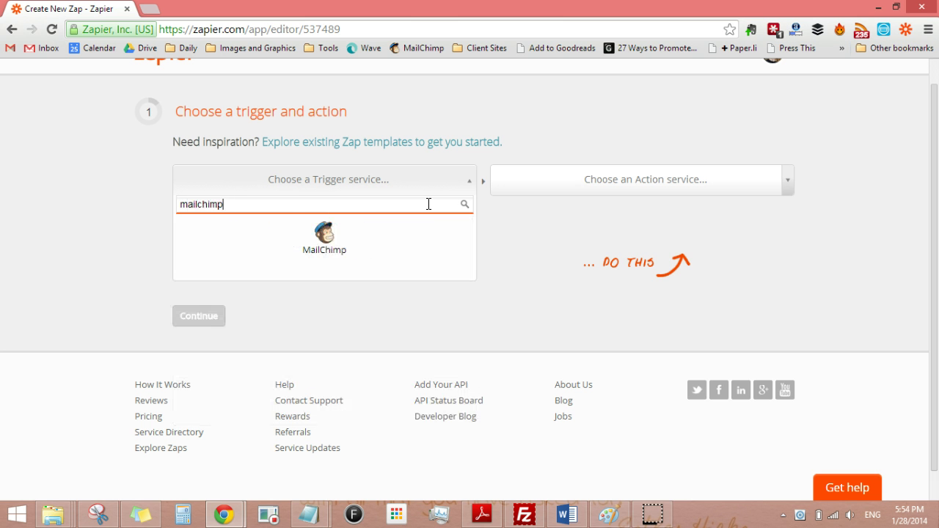
pyautogui.click(323, 242)
# Step: Choose MailChimp as the action app
pyautogui.click(722, 183)
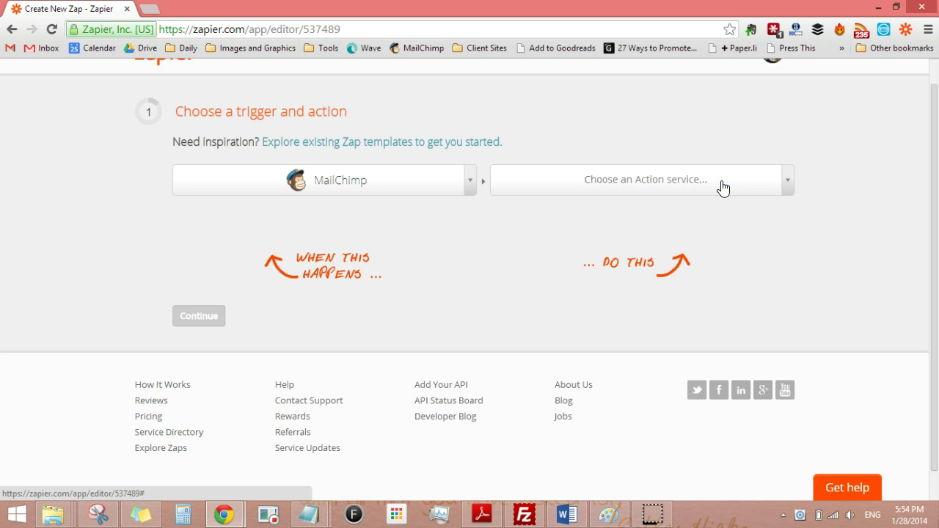
pyautogui.write('ma')
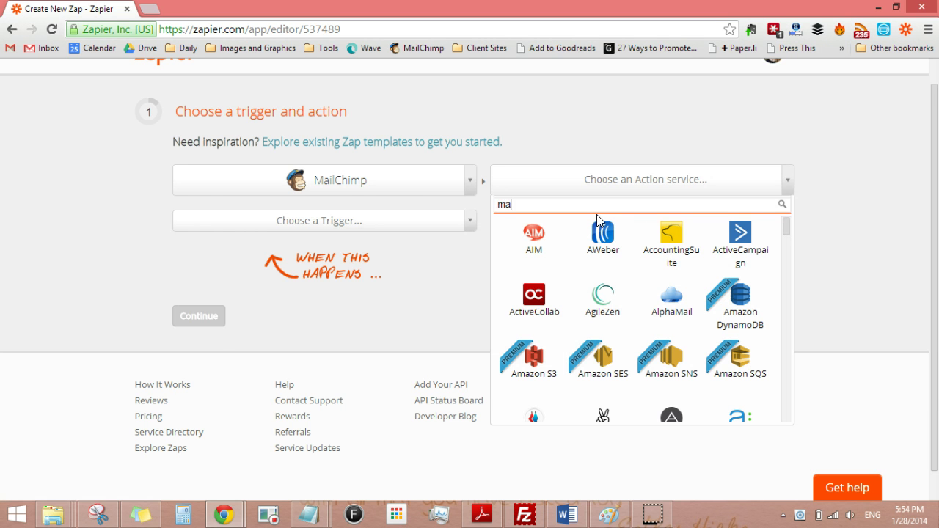
pyautogui.press('Escape')
pyautogui.scroll(1, 595, 220)
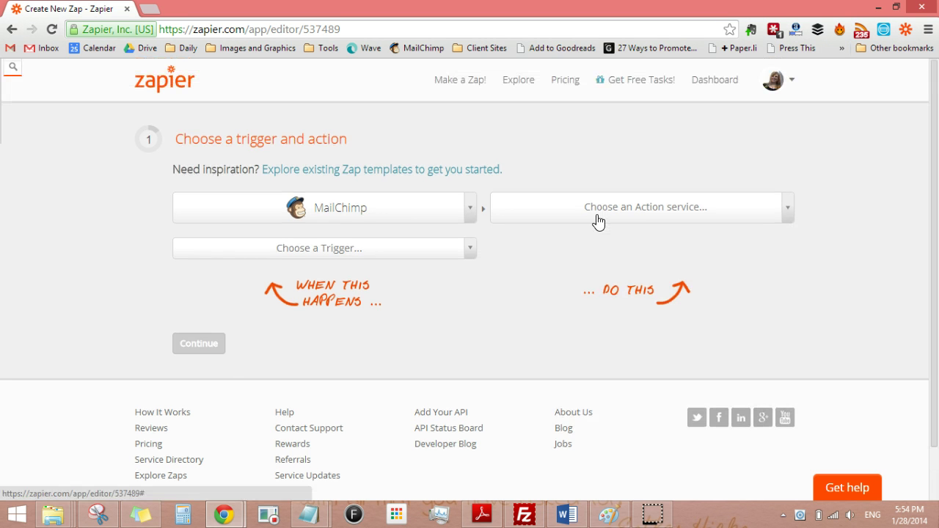
pyautogui.click(654, 222)
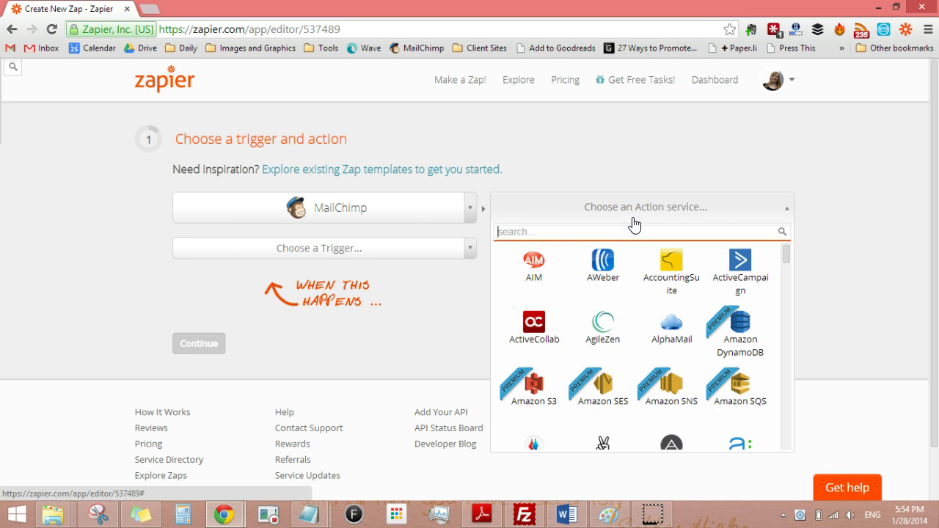
pyautogui.write('mailchimp')
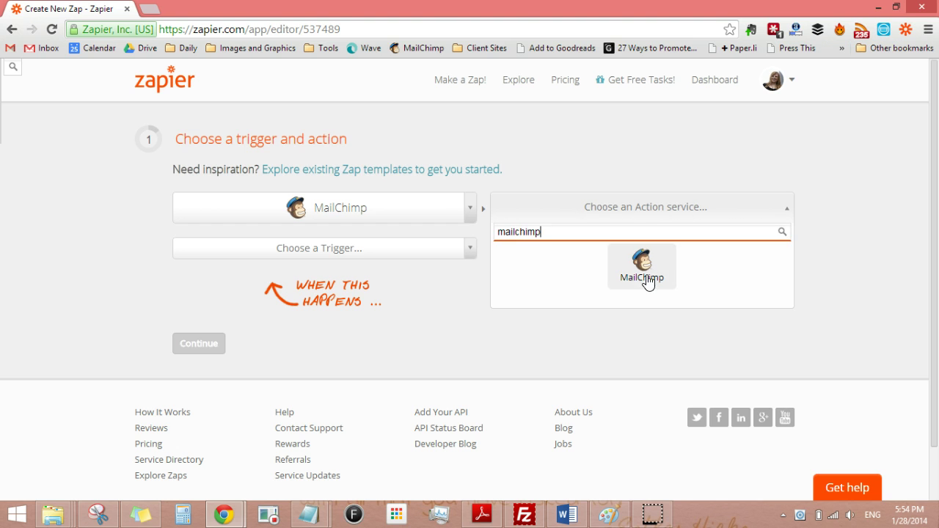
pyautogui.click(644, 272)
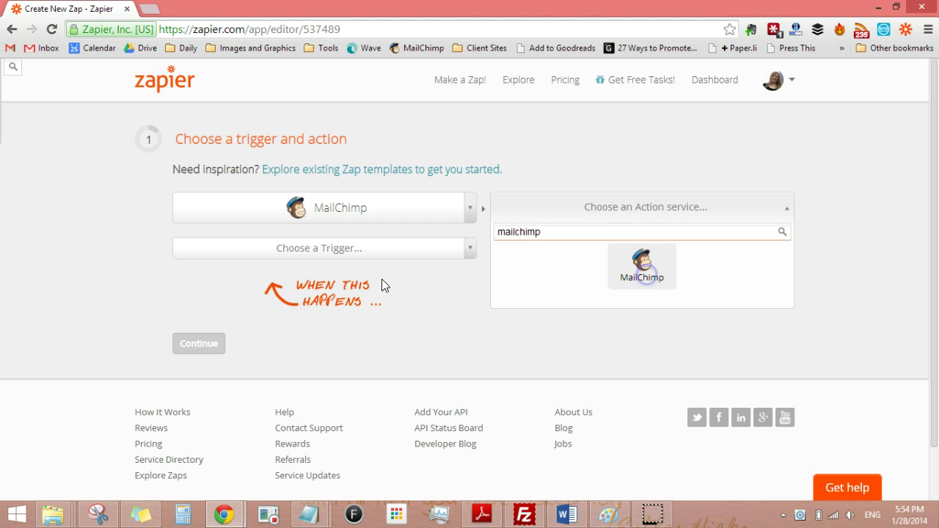
# Step: Set the trigger to New Subscriber and the action to Add Subscriber
pyautogui.click(443, 253)
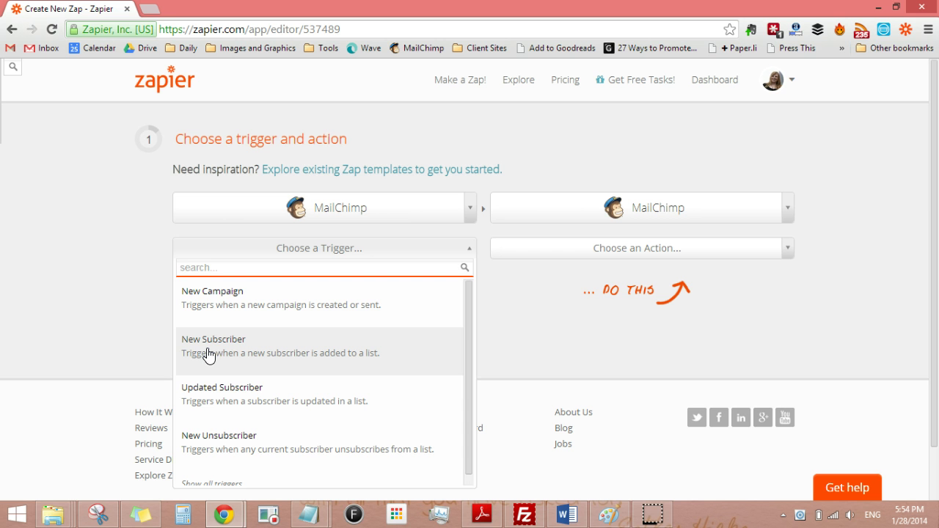
pyautogui.click(188, 358)
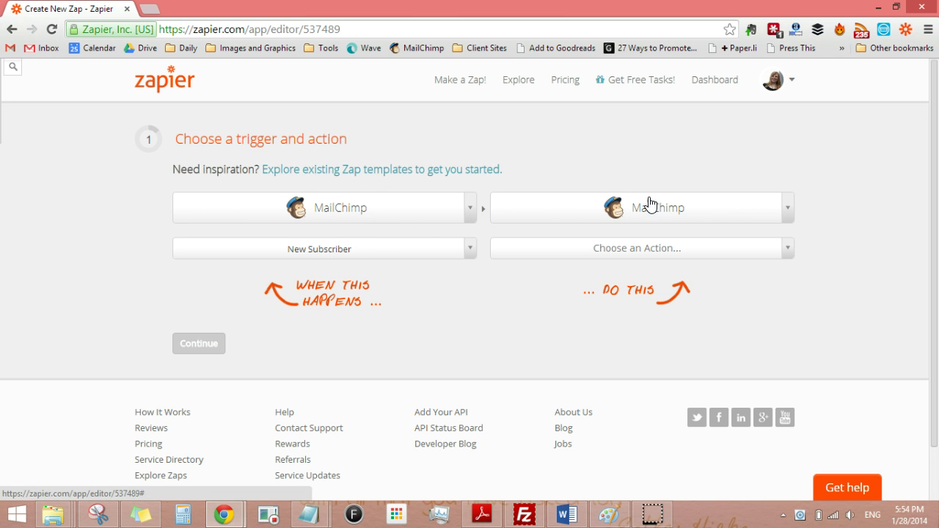
pyautogui.click(708, 254)
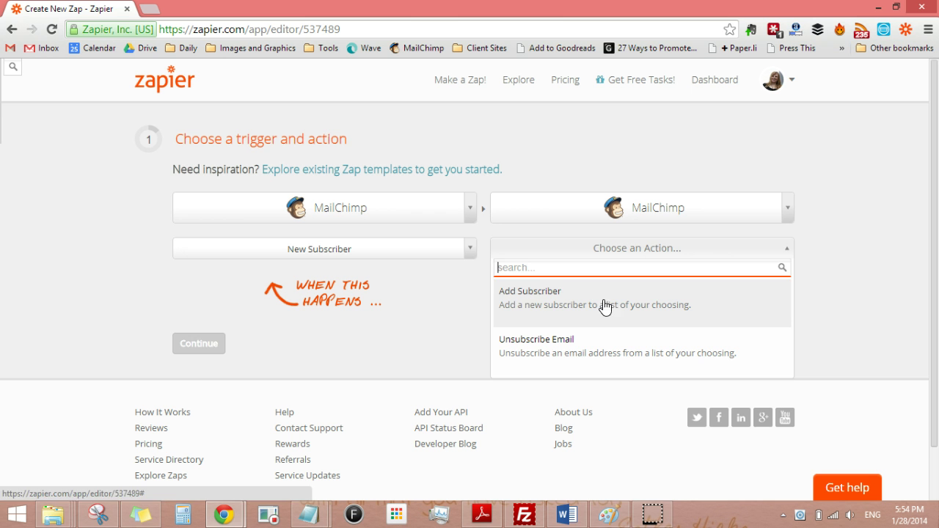
pyautogui.click(539, 306)
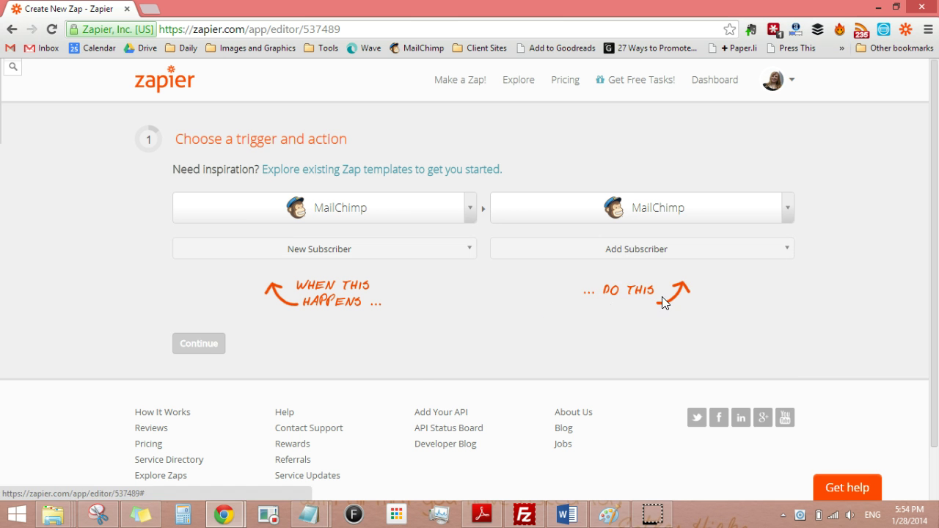
# Step: Select the existing connected MailChimp account for the trigger, then continue to the action account
pyautogui.click(204, 347)
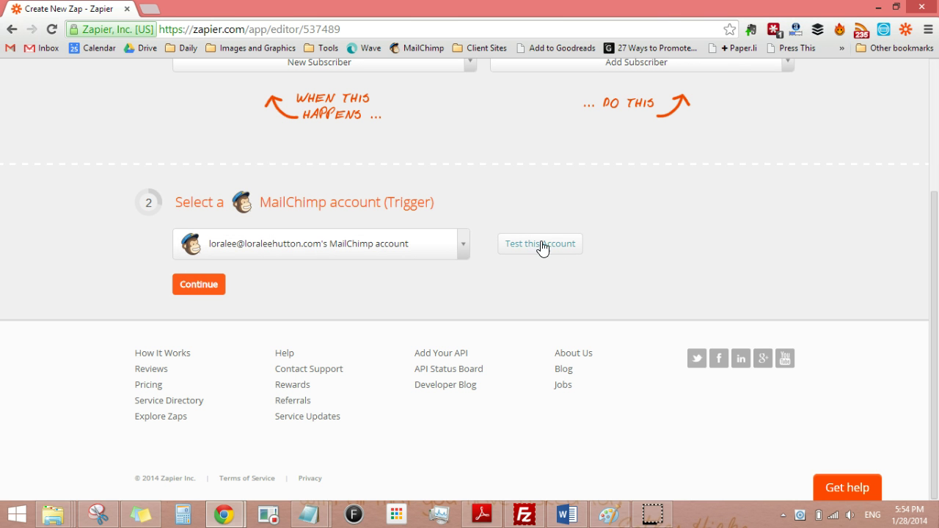
pyautogui.click(464, 254)
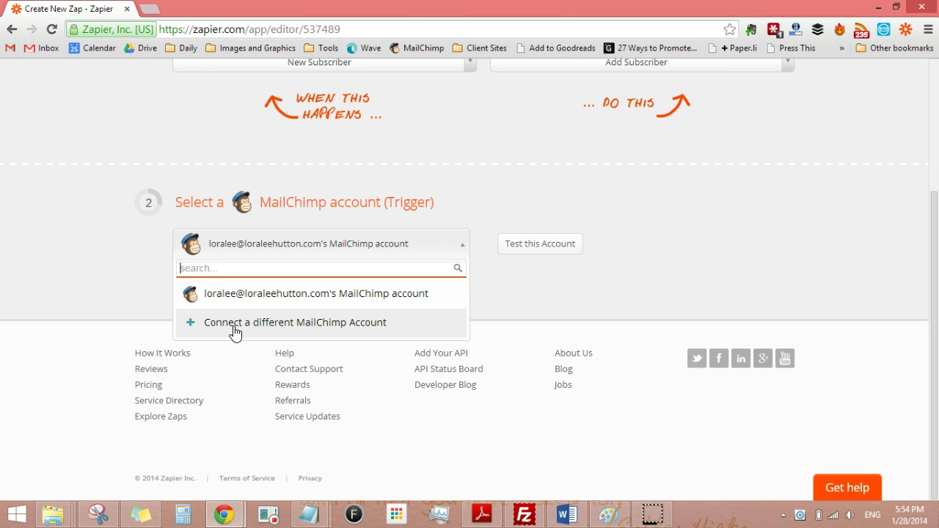
pyautogui.click(598, 304)
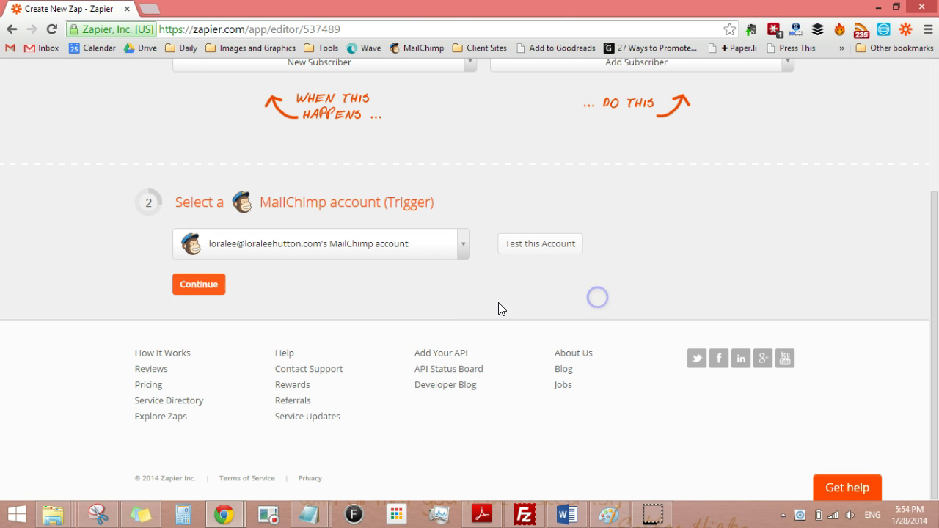
pyautogui.click(183, 292)
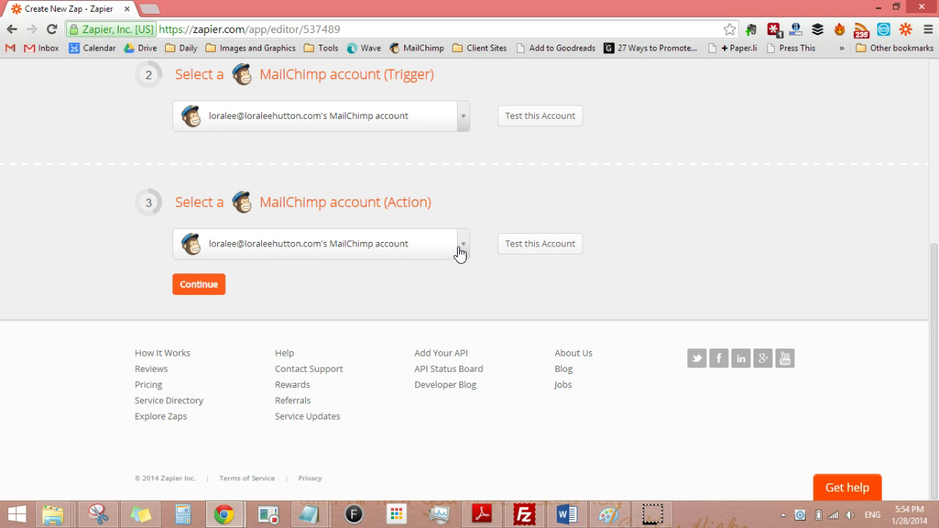
# Step: Keep the same account for the action and watch the askLoralee Membership list
pyautogui.click(204, 290)
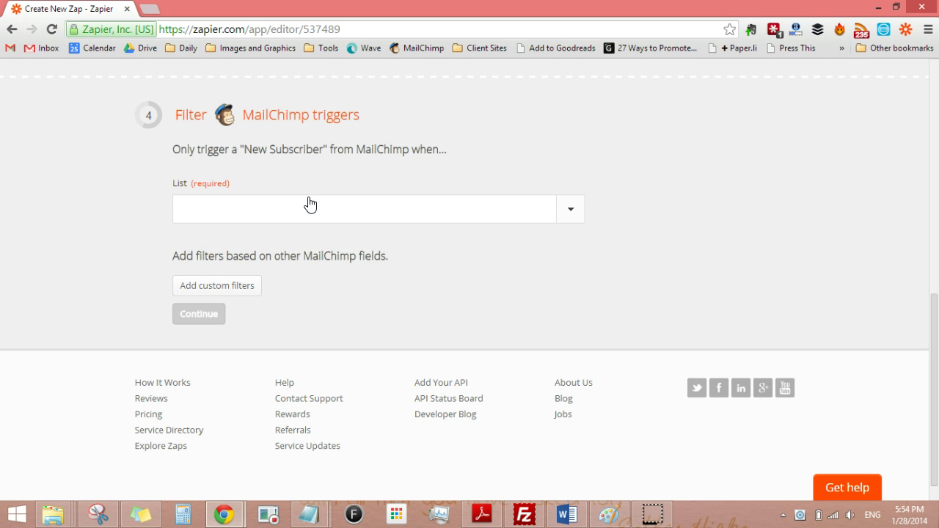
pyautogui.click(453, 218)
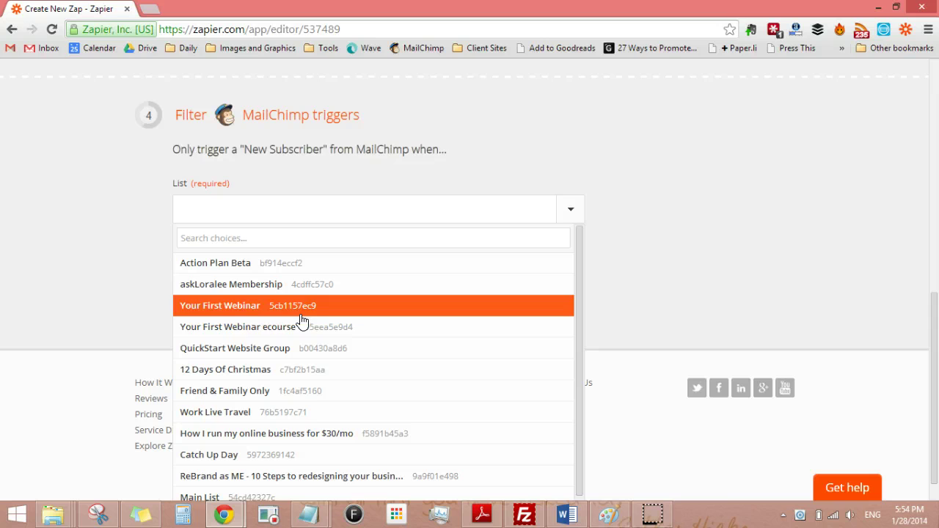
pyautogui.click(286, 289)
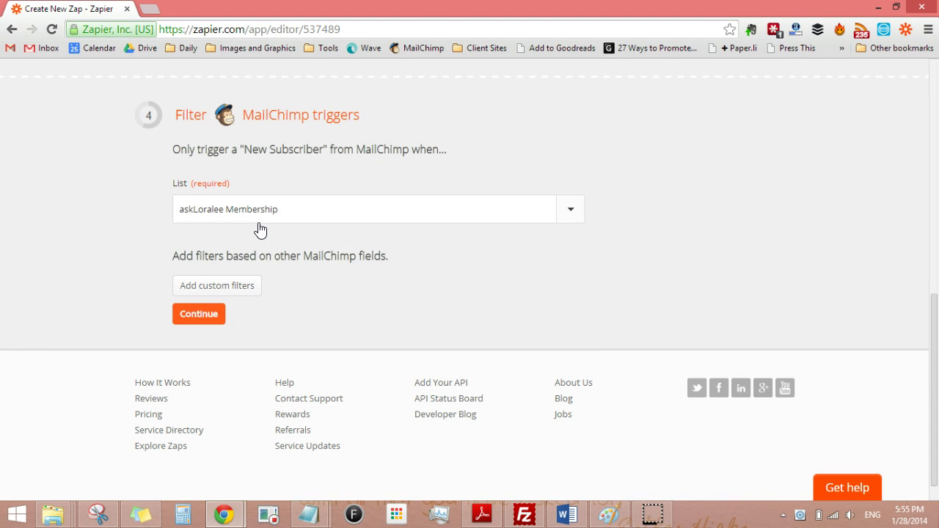
# Step: Add a custom filter using merges__GROUPINGS as the field
pyautogui.click(215, 285)
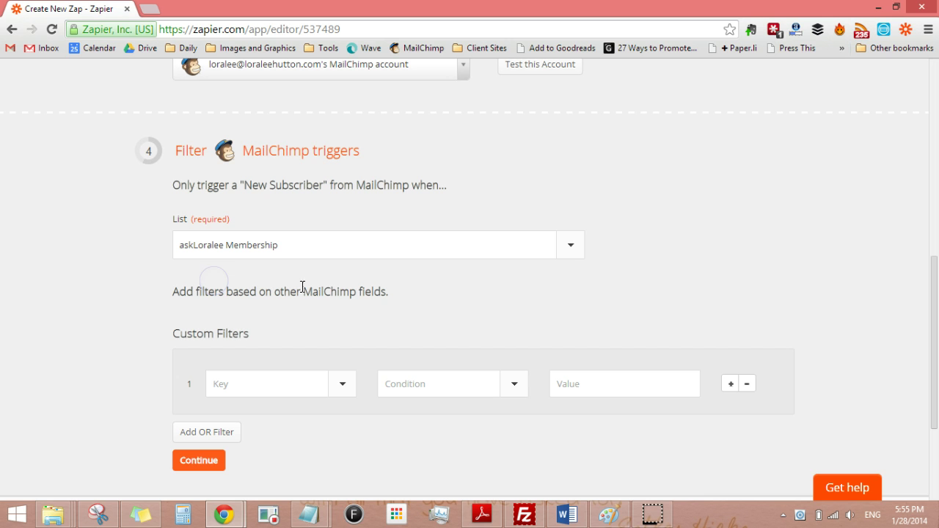
pyautogui.click(343, 386)
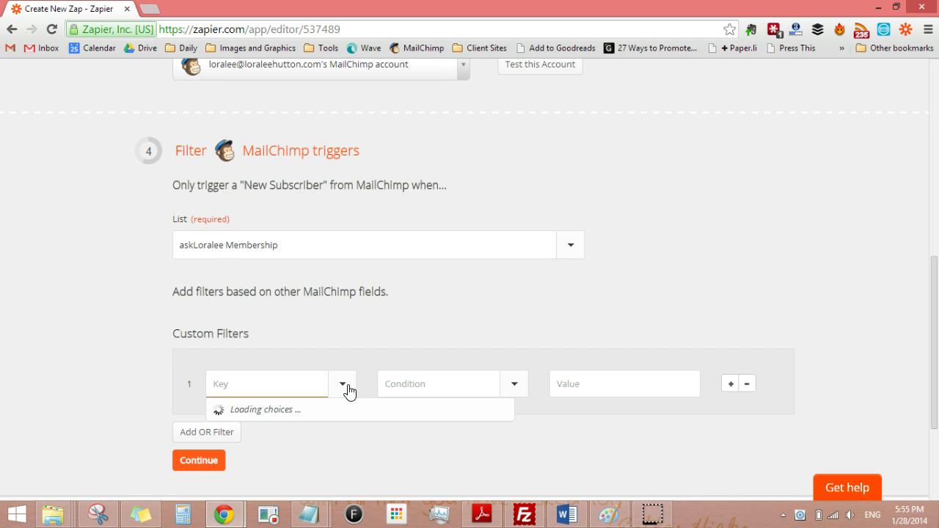
pyautogui.scroll(-3, 350, 409)
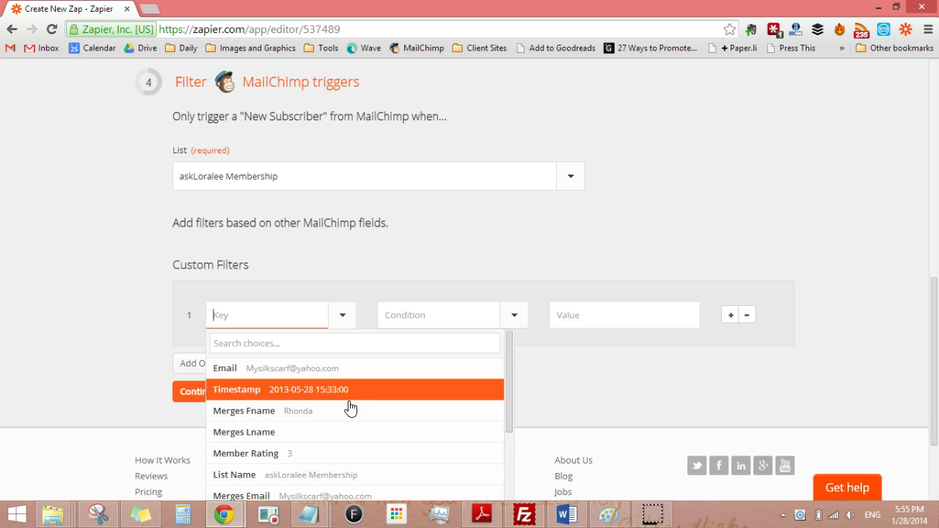
pyautogui.scroll(-1, 351, 420)
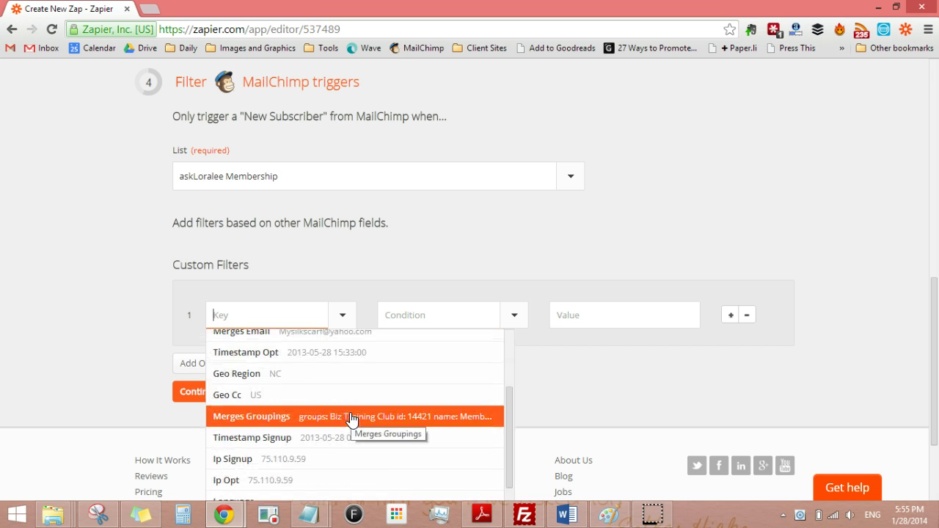
pyautogui.scroll(-4, 351, 420)
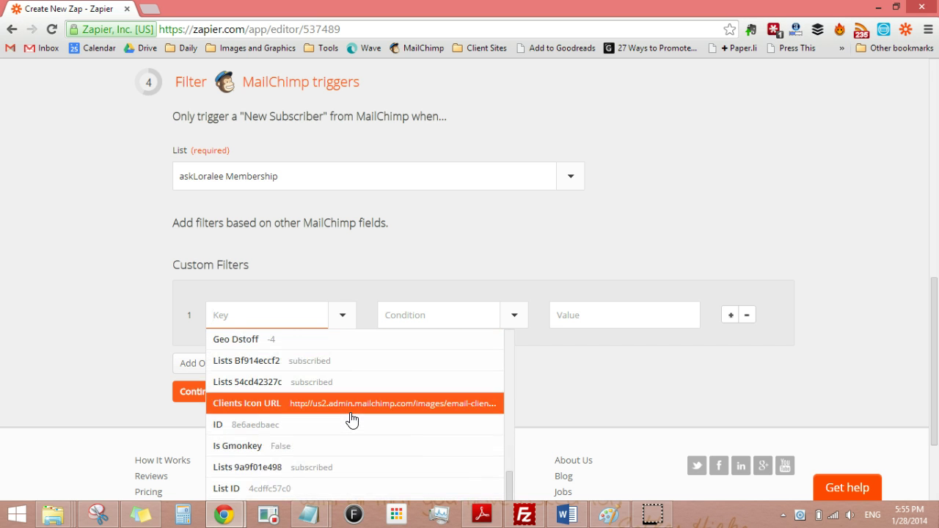
pyautogui.scroll(-2, 352, 419)
pyautogui.scroll(-2, 352, 419)
pyautogui.scroll(-1, 798, 361)
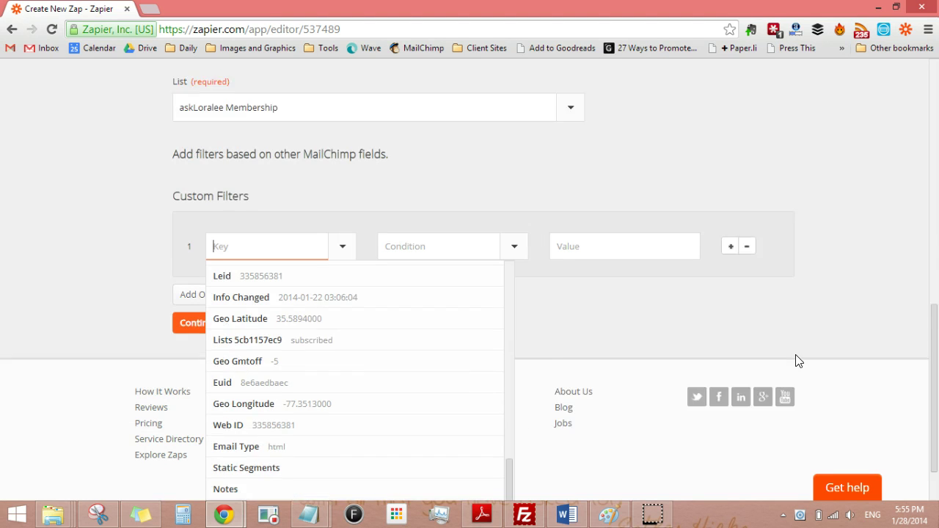
pyautogui.scroll(-1, 799, 361)
pyautogui.scroll(-1, 372, 394)
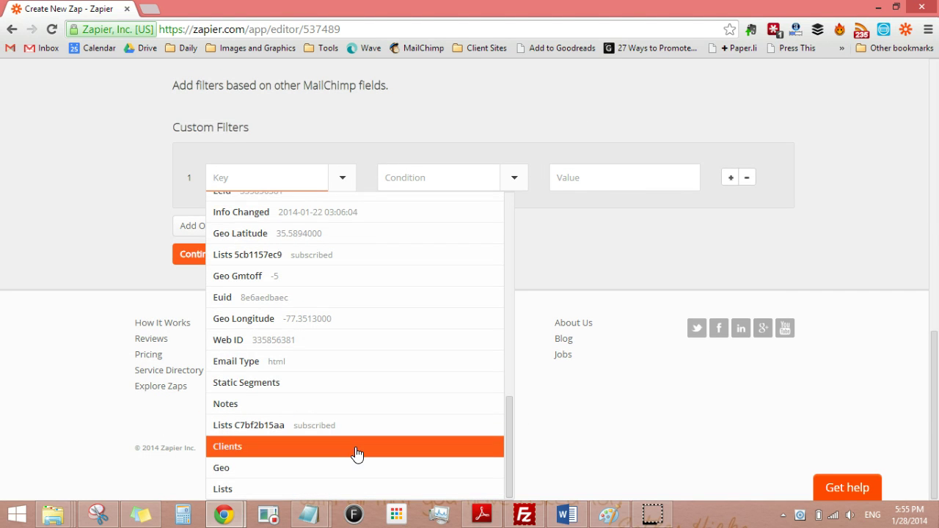
pyautogui.scroll(1, 335, 275)
pyautogui.scroll(3, 329, 209)
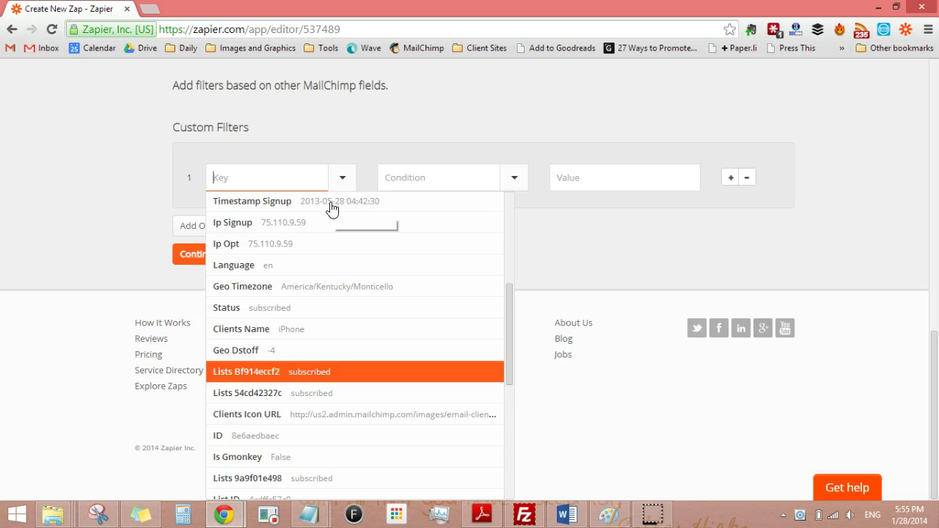
pyautogui.scroll(2, 328, 220)
pyautogui.scroll(2, 324, 224)
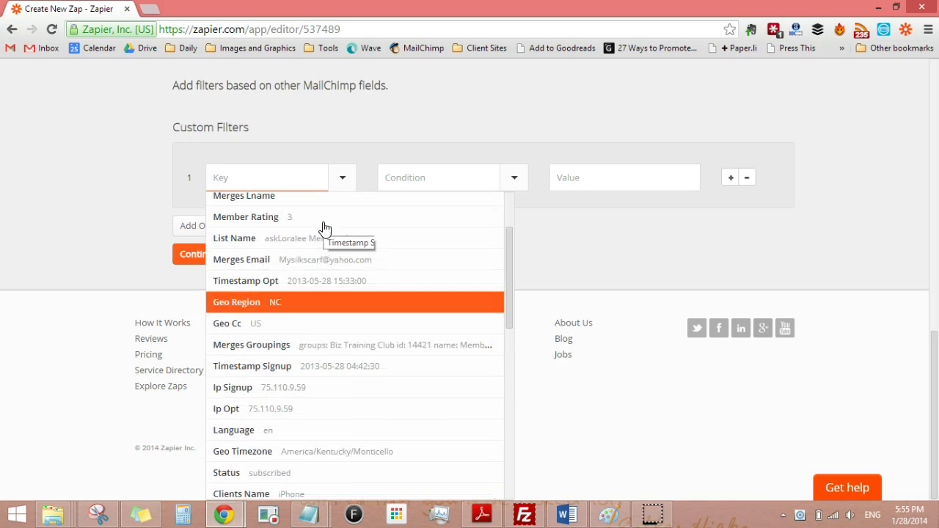
pyautogui.click(245, 348)
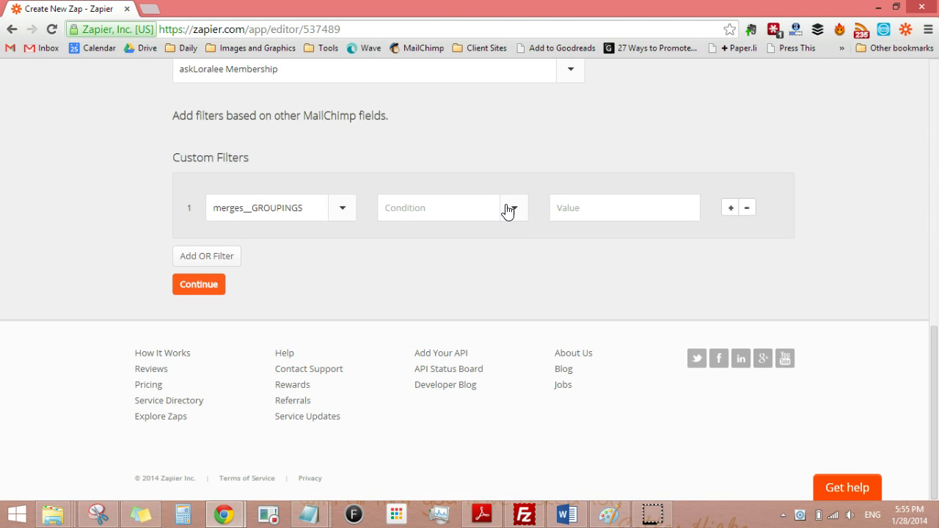
# Step: Make the filter require an exact text match of 'Biz Training Club' and continue
pyautogui.click(510, 210)
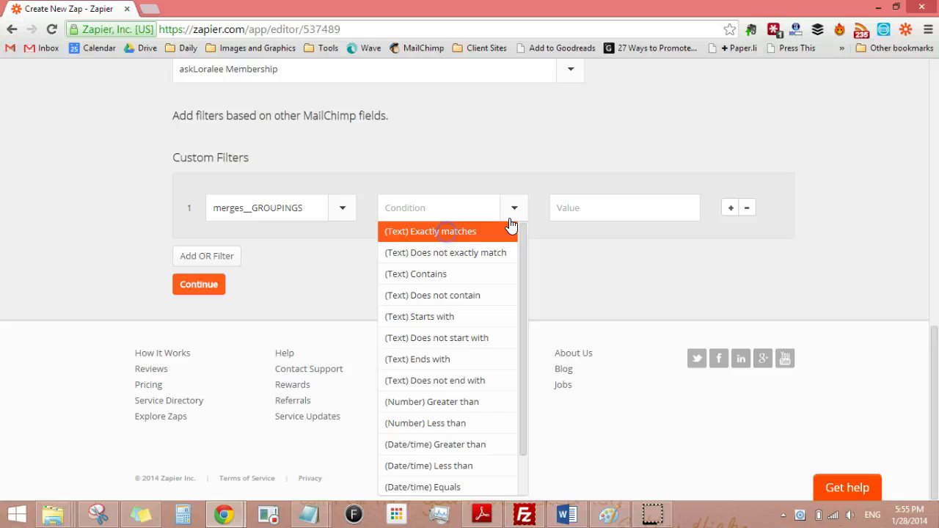
pyautogui.click(576, 209)
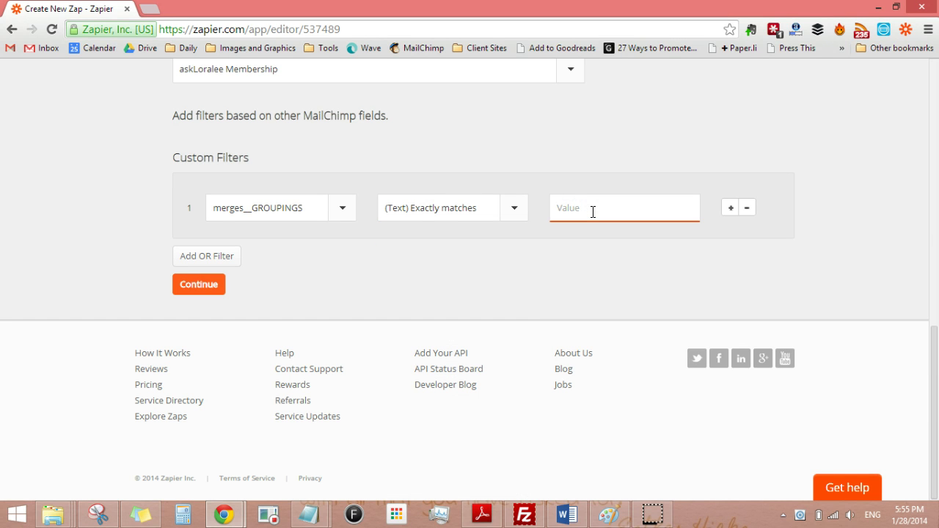
pyautogui.write('Biz')
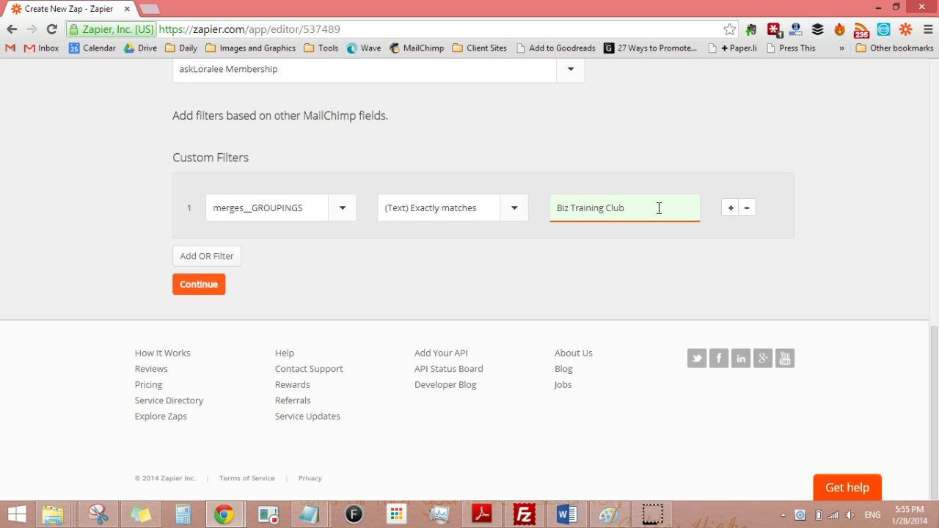
pyautogui.write(' Training Club')
pyautogui.click(201, 287)
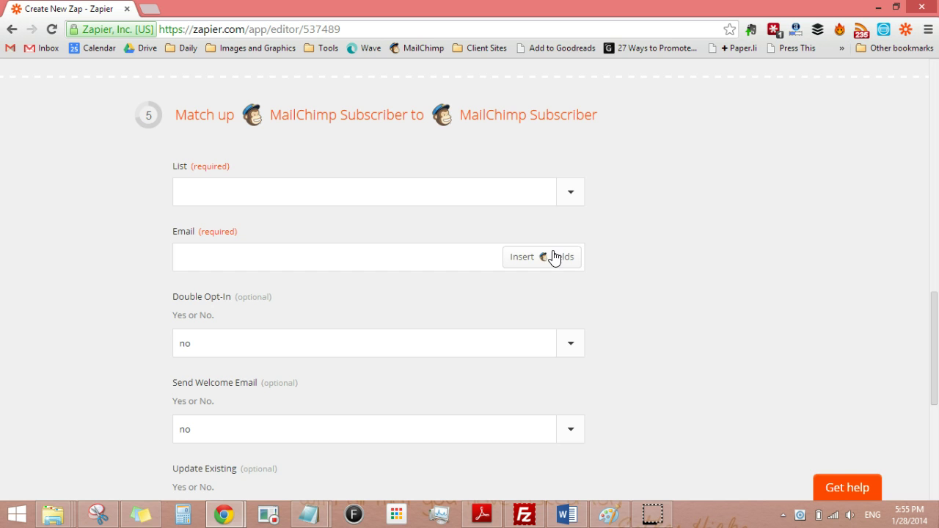
# Step: Choose Main List as the destination MailChimp list
pyautogui.click(534, 191)
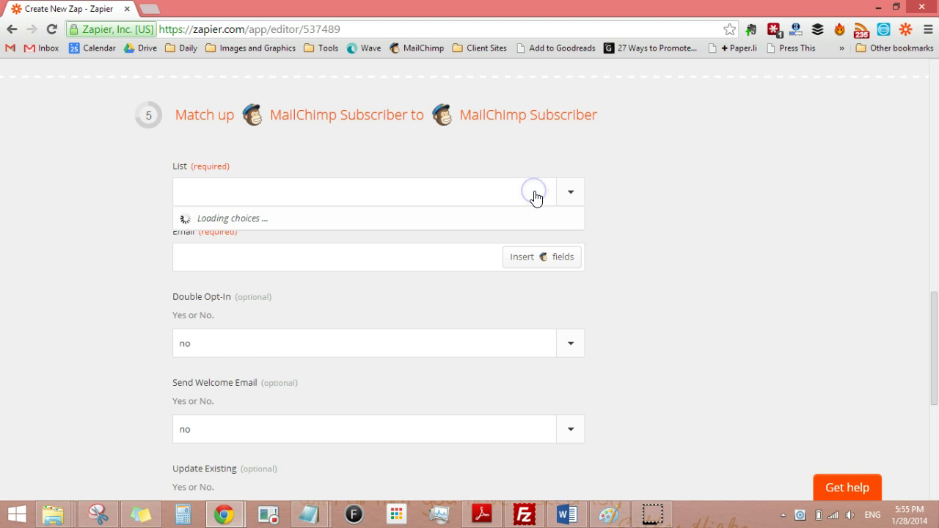
pyautogui.scroll(-2, 294, 381)
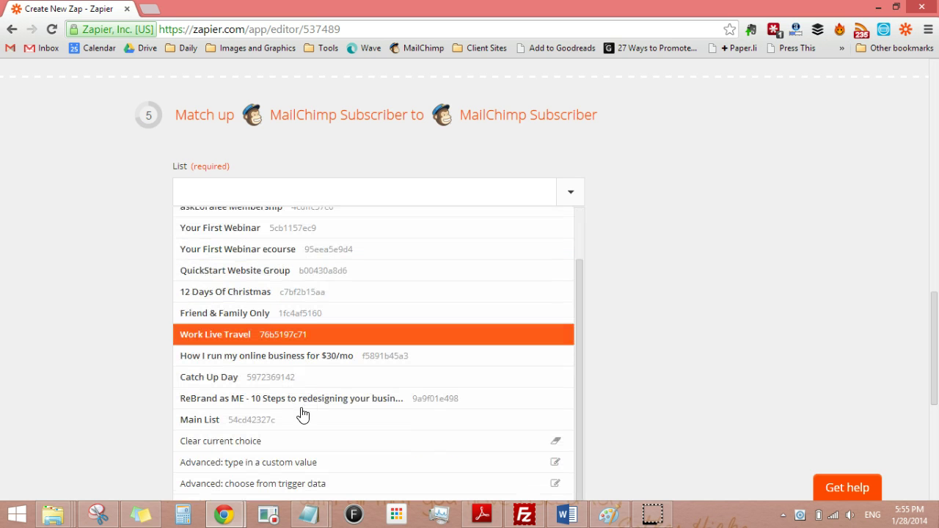
pyautogui.click(233, 427)
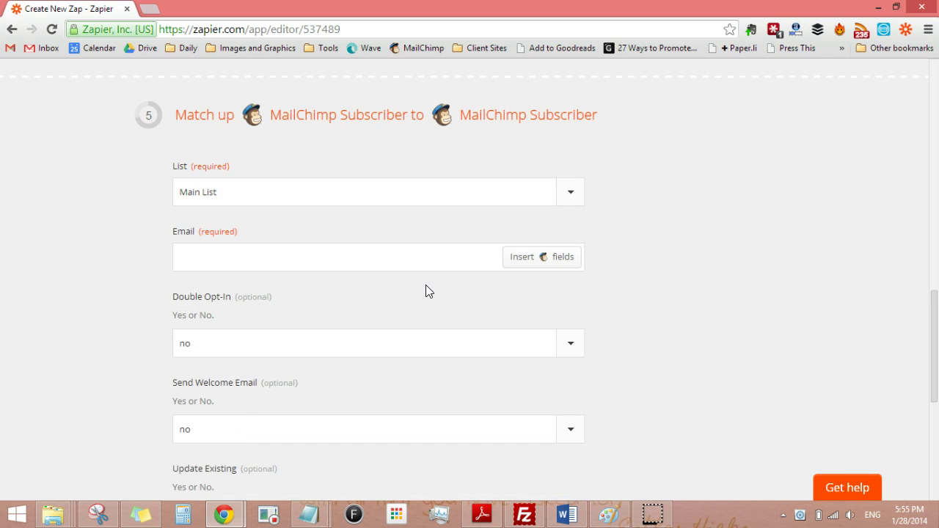
# Step: Map the trigger subscriber's Email into the required Email field
pyautogui.click(543, 256)
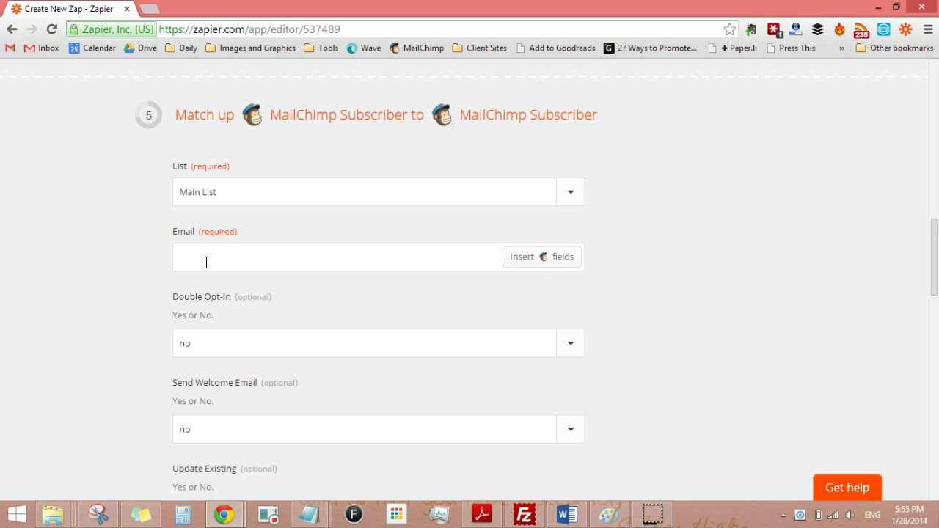
pyautogui.click(514, 258)
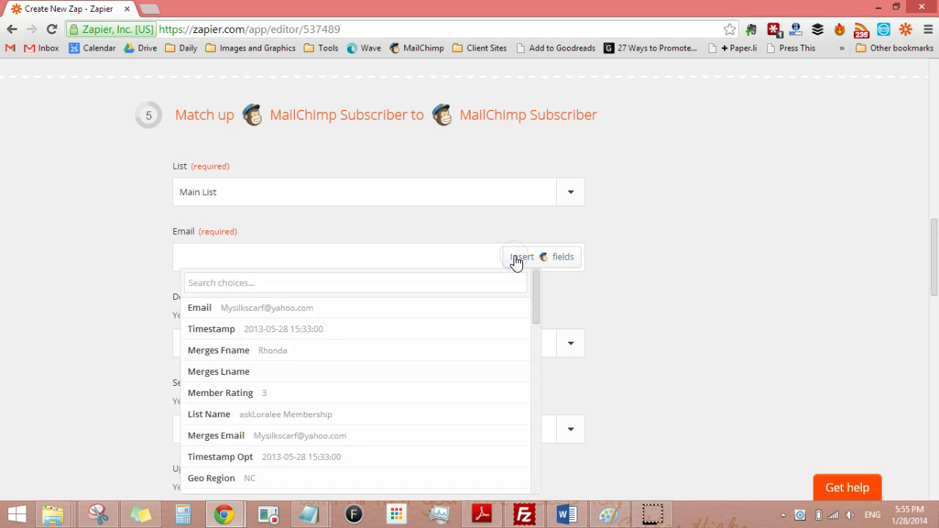
pyautogui.click(206, 308)
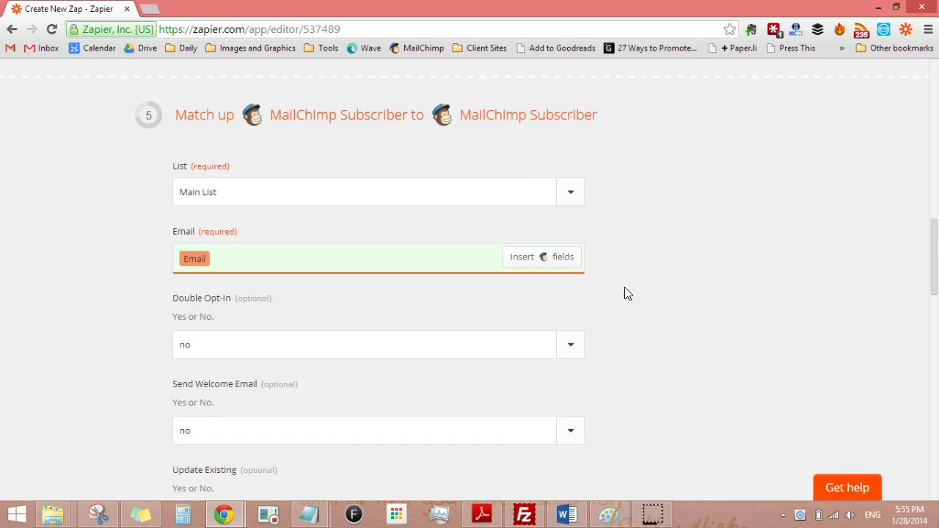
pyautogui.scroll(-1, 656, 293)
pyautogui.scroll(-1, 658, 293)
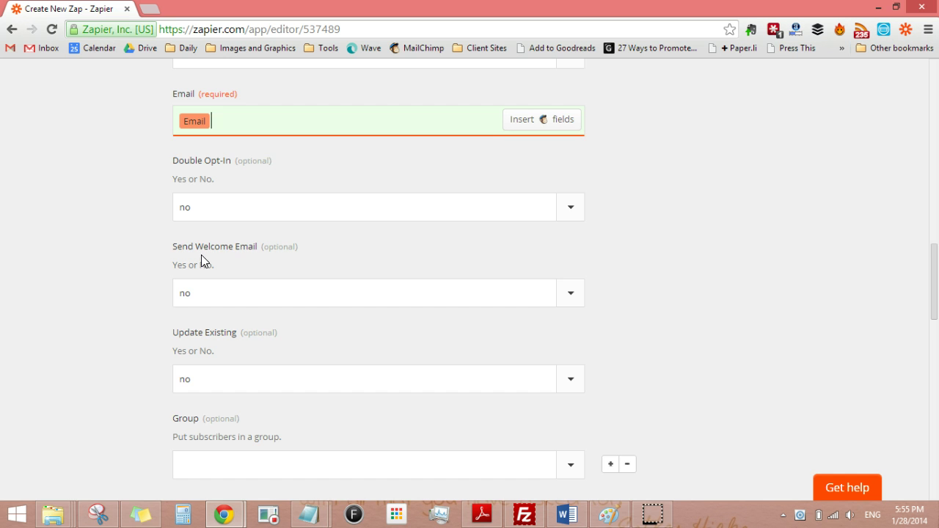
# Step: Set Group to Interested in...->Biz Training Club, leaving the other optional fields blank
pyautogui.scroll(-1, 139, 312)
pyautogui.scroll(-1, 176, 380)
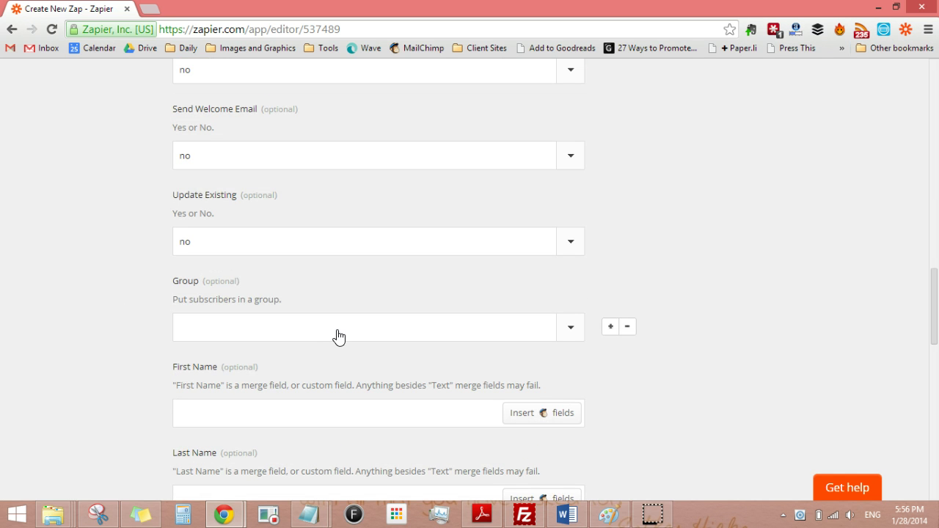
pyautogui.click(338, 336)
pyautogui.scroll(-2, 338, 336)
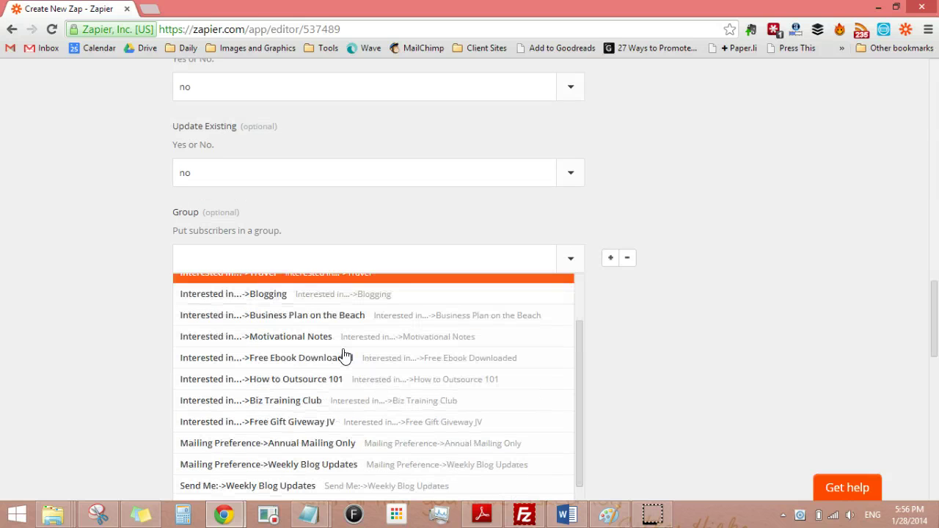
pyautogui.scroll(-2, 345, 367)
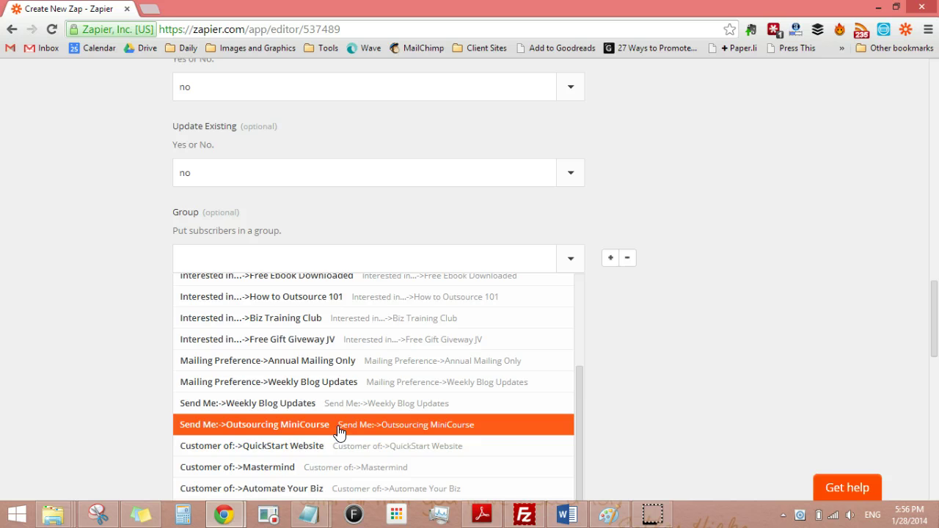
pyautogui.scroll(-2, 341, 426)
pyautogui.scroll(2, 364, 383)
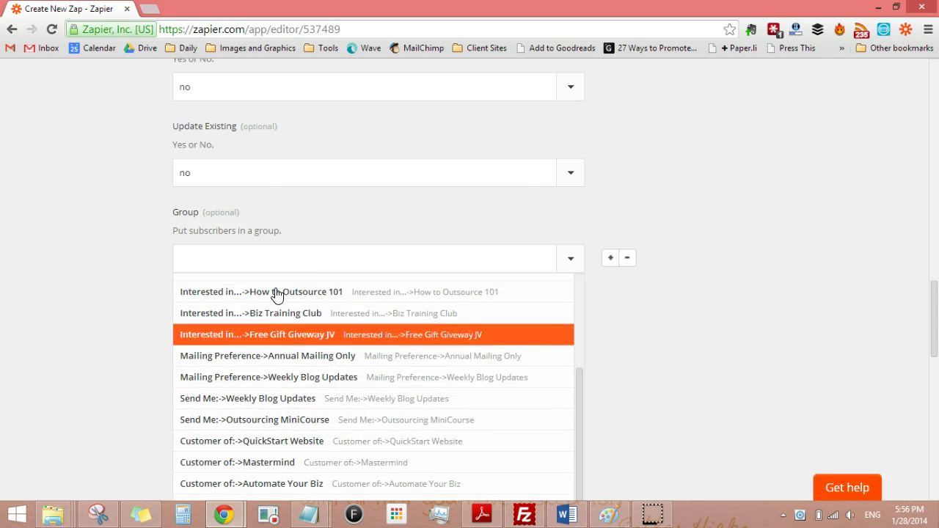
pyautogui.click(292, 314)
pyautogui.scroll(-1, 684, 311)
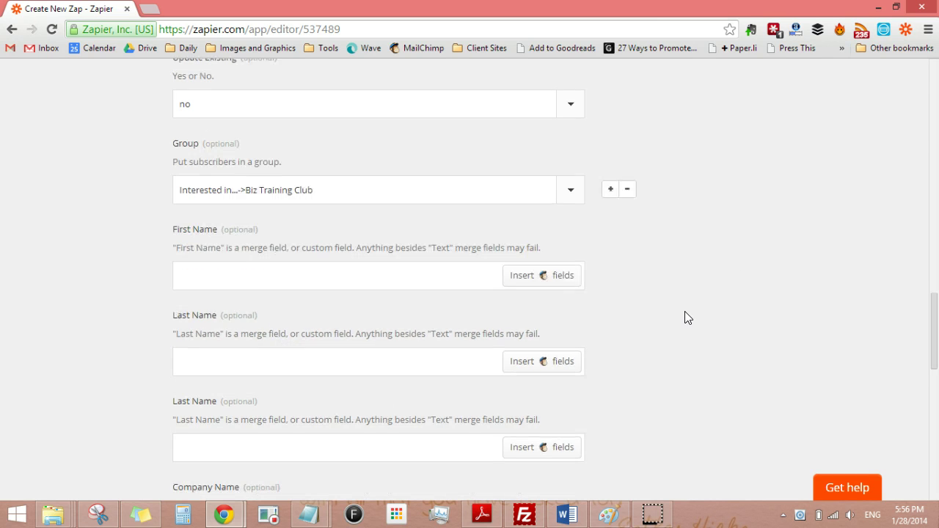
pyautogui.scroll(-2, 697, 337)
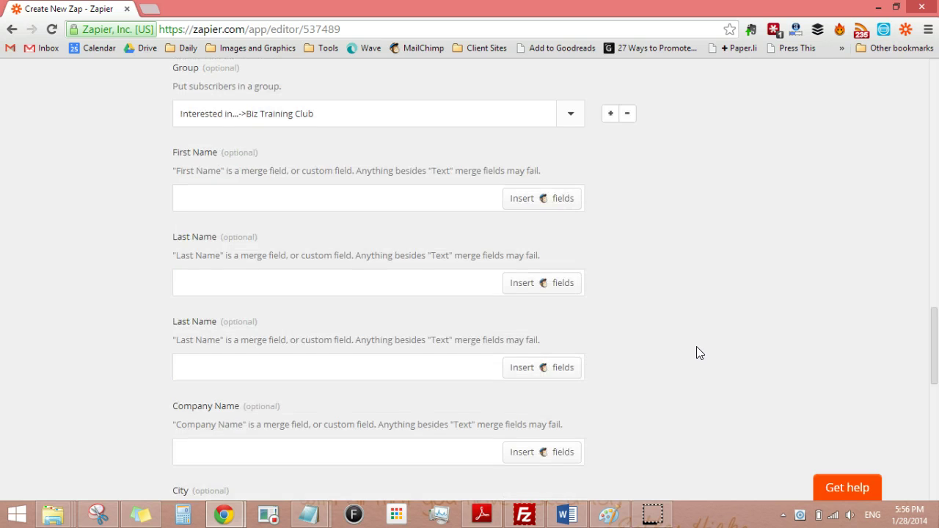
pyautogui.scroll(-2, 700, 350)
pyautogui.scroll(-1, 699, 356)
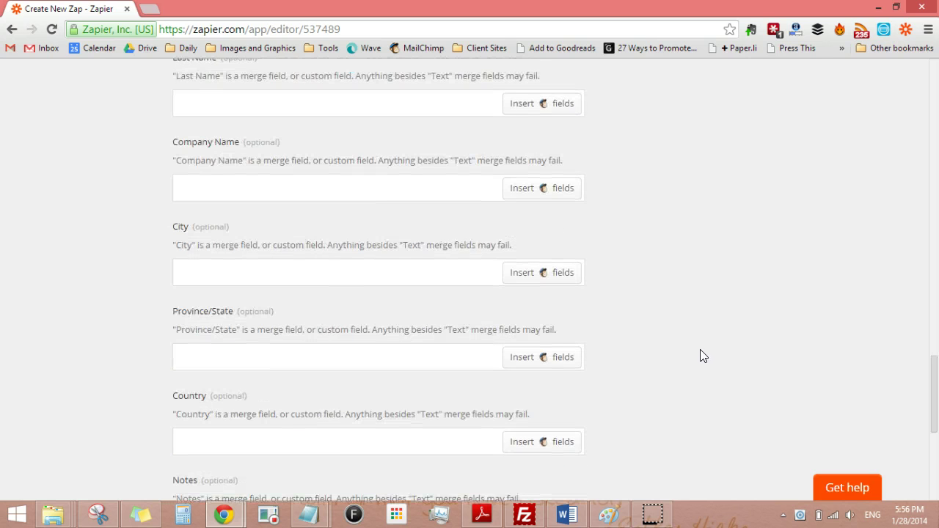
pyautogui.scroll(-1, 700, 356)
pyautogui.scroll(-3, 700, 356)
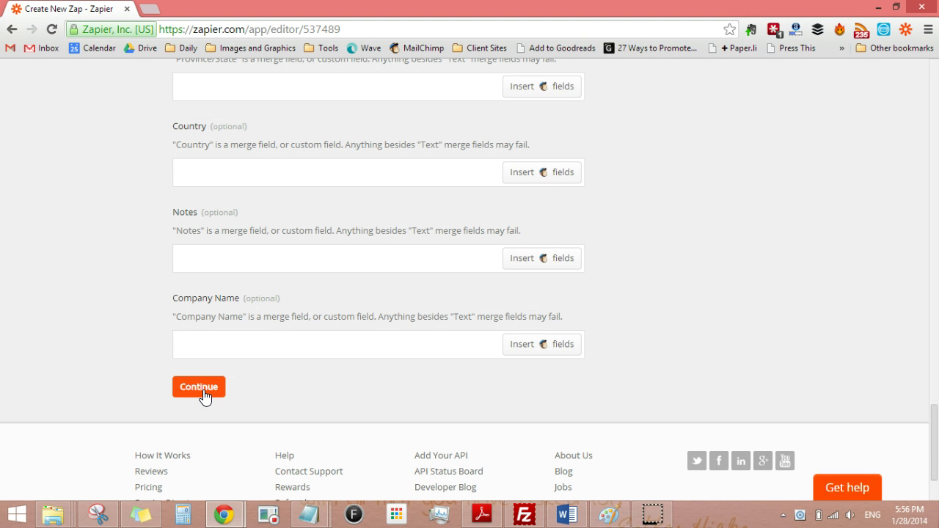
pyautogui.scroll(5, 204, 397)
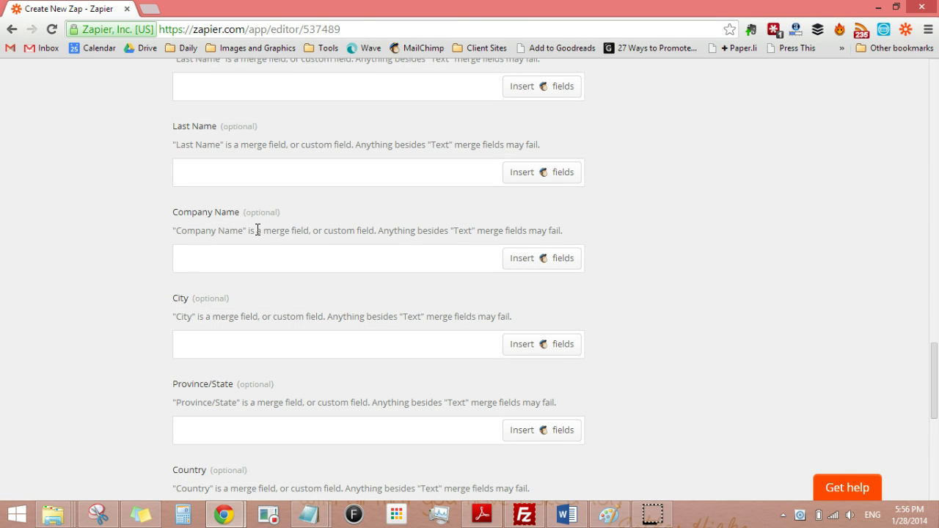
pyautogui.scroll(-2, 257, 229)
pyautogui.scroll(-3, 279, 431)
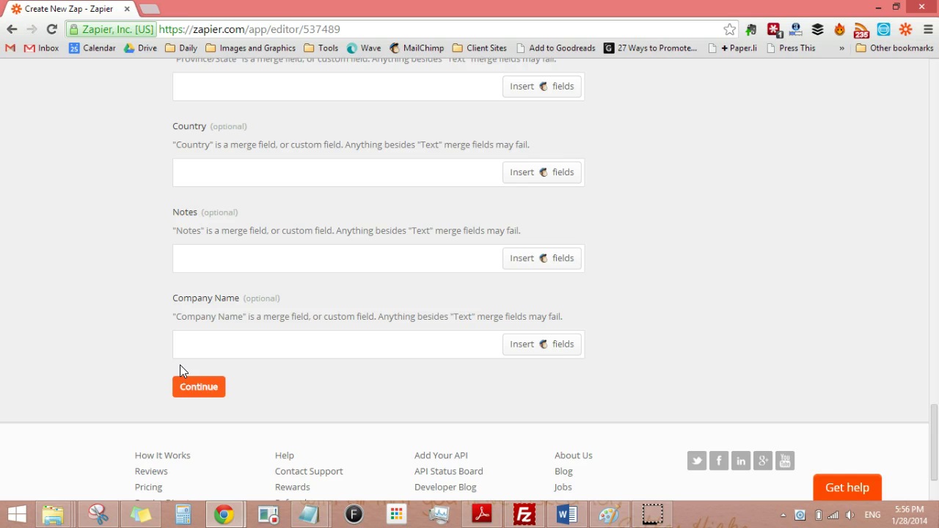
# Step: Confirm the field mapping and test the MailChimp trigger to fetch sample subscribers
pyautogui.click(195, 396)
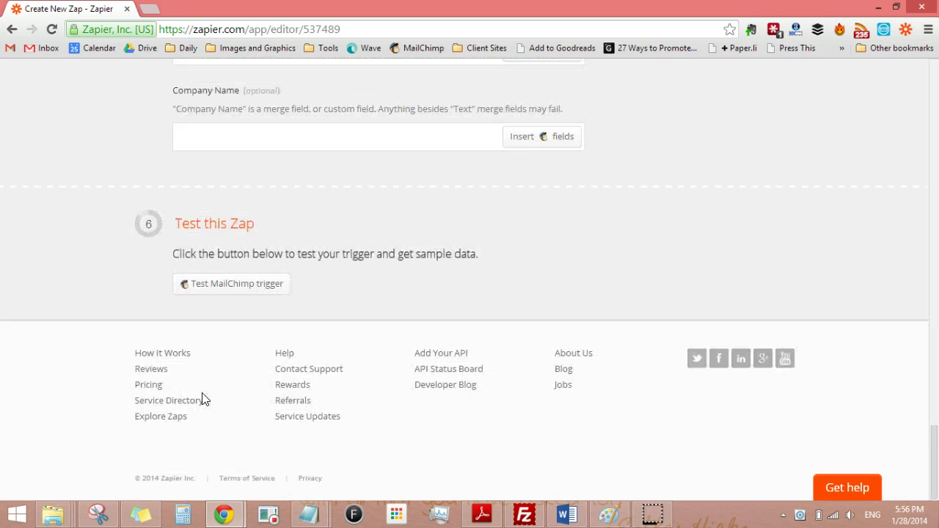
pyautogui.click(249, 291)
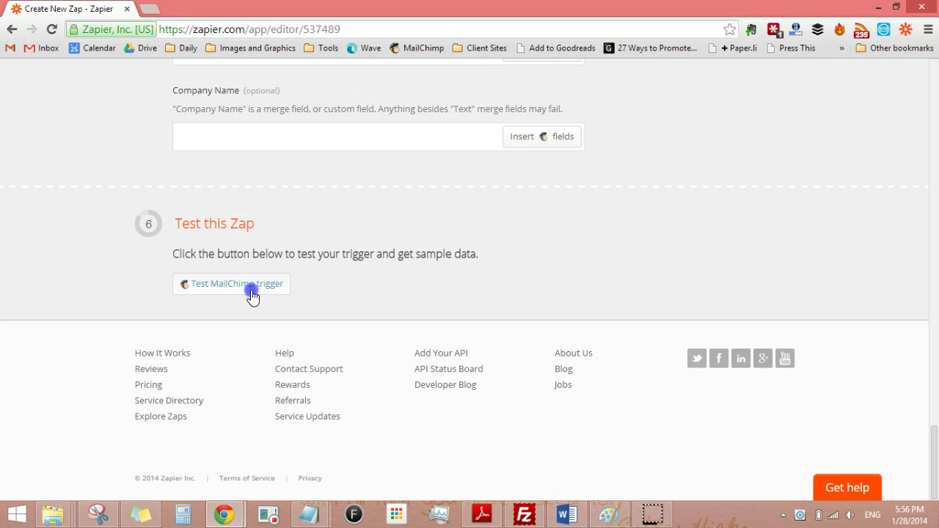